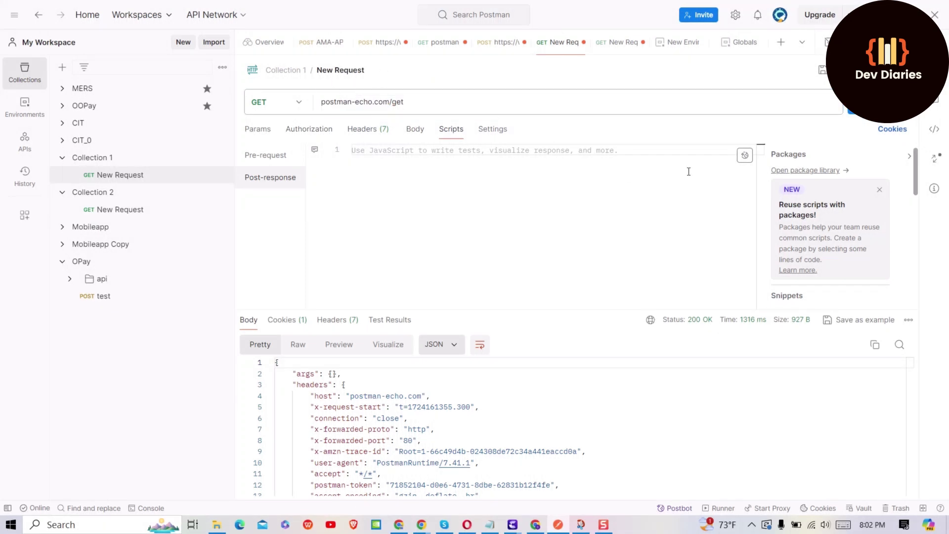
- Re-send the postman-echo.com/get request and check its 200 OK, 670 ms, 799 B result
{"action": "left_click", "coordinate": [857, 104]}
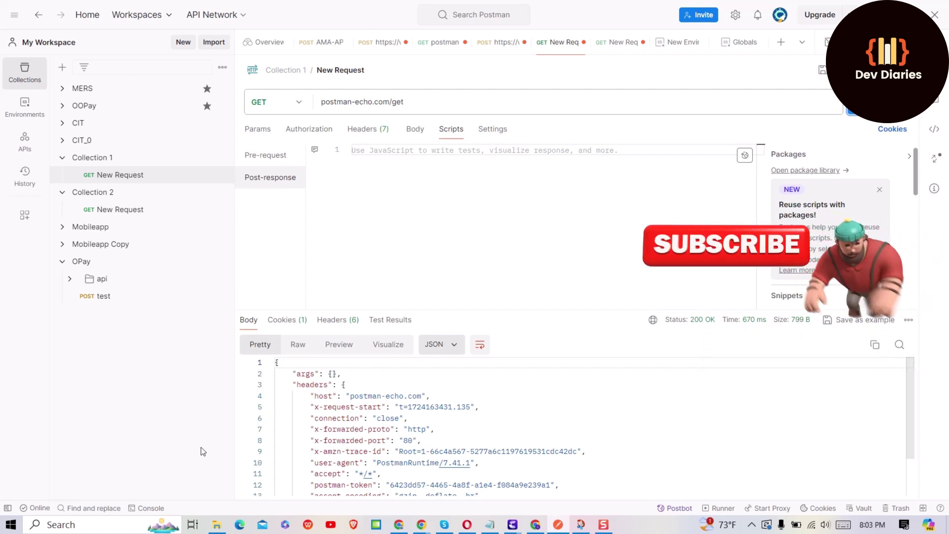
- Open the console and expand the latest postman-echo GET entry and its network details
{"action": "left_click", "coordinate": [150, 508]}
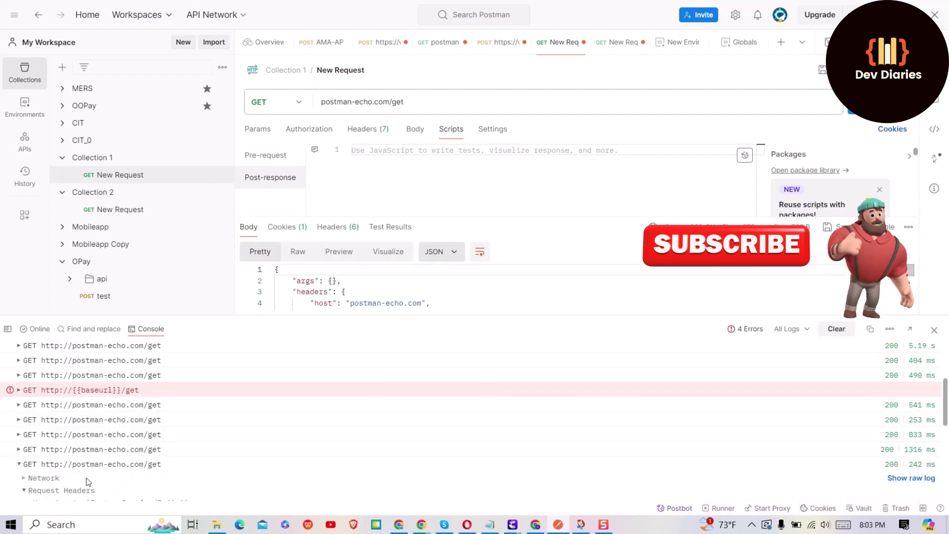
{"action": "scroll", "coordinate": [72, 470], "scroll_direction": "down", "scroll_amount": 5}
{"action": "scroll", "coordinate": [30, 489], "scroll_direction": "down", "scroll_amount": 3}
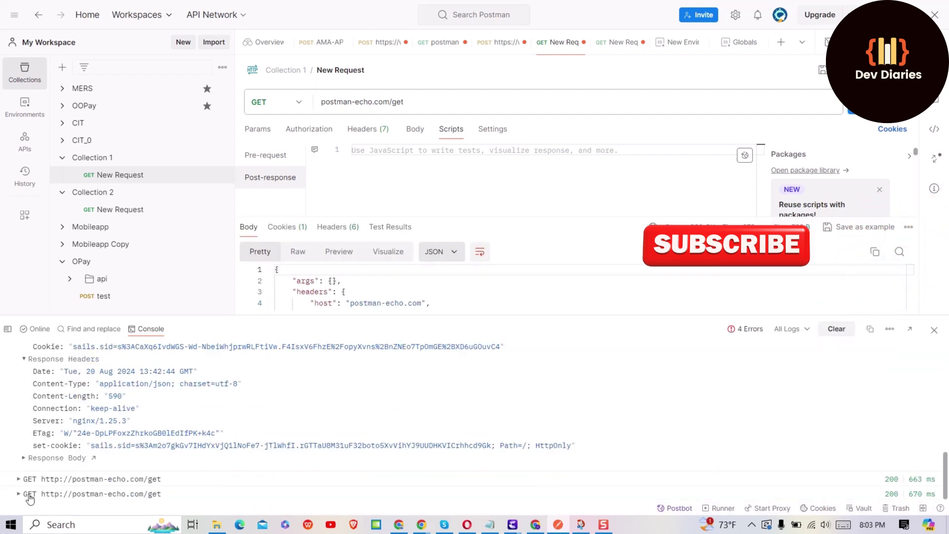
{"action": "left_click", "coordinate": [26, 495]}
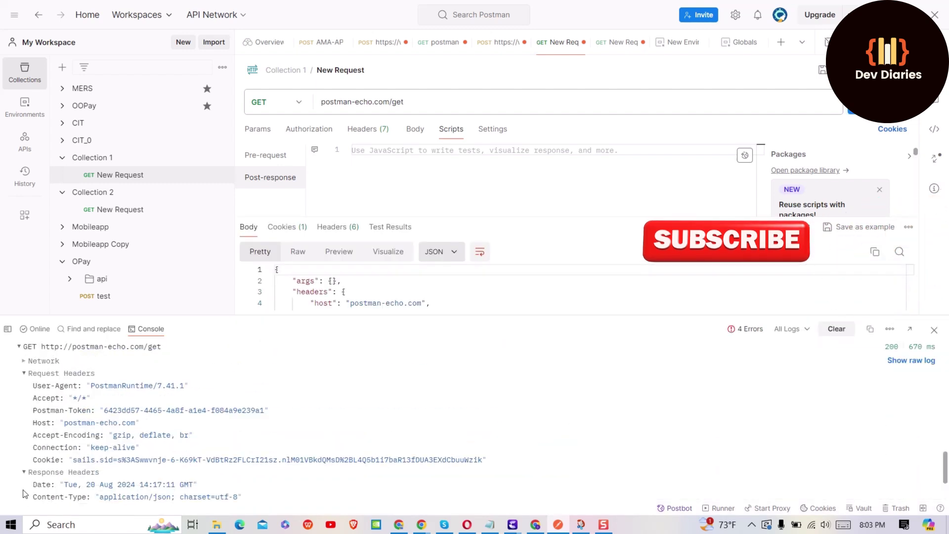
{"action": "left_click", "coordinate": [43, 361]}
{"action": "scroll", "coordinate": [110, 455], "scroll_direction": "down", "scroll_amount": 1}
{"action": "scroll", "coordinate": [110, 458], "scroll_direction": "down", "scroll_amount": 1}
{"action": "scroll", "coordinate": [110, 459], "scroll_direction": "down", "scroll_amount": 2}
{"action": "scroll", "coordinate": [115, 451], "scroll_direction": "down", "scroll_amount": 1}
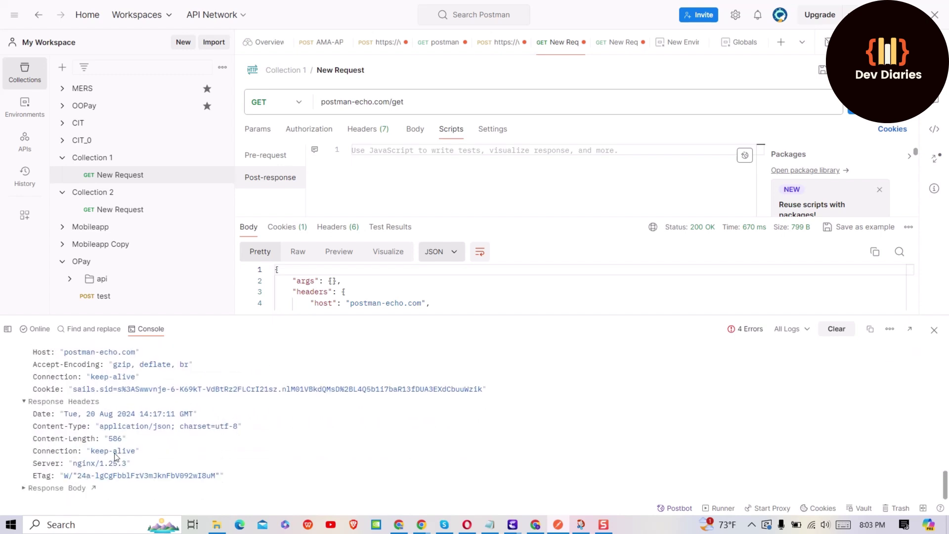